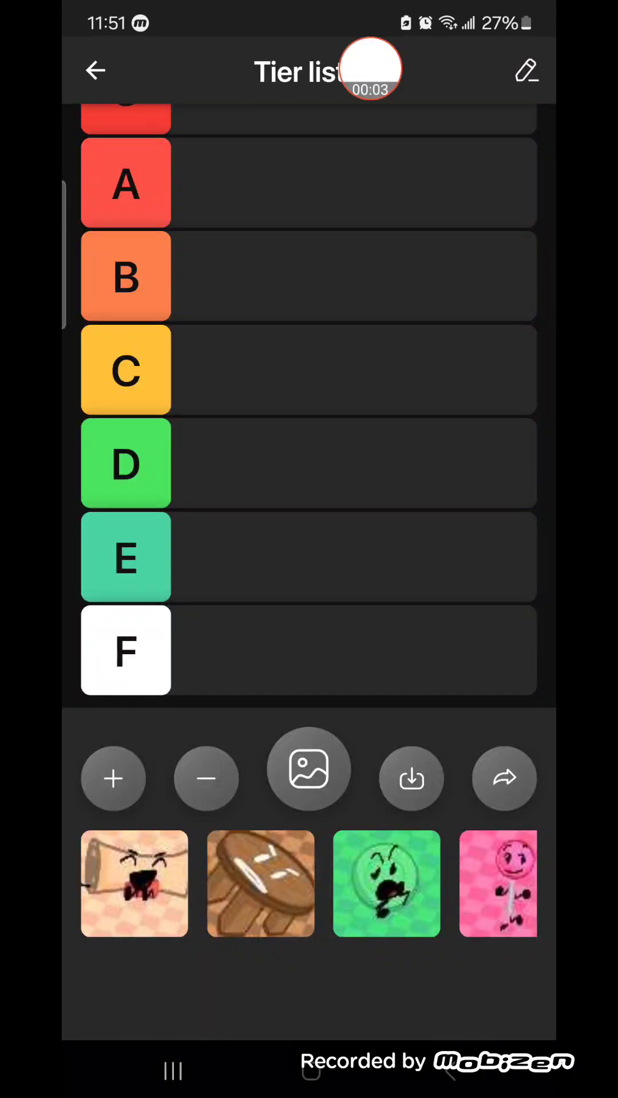
Put the cream paper character in tier B, with the brown table character right beside it.
left_click_drag(429, 884, 129, 884)
scroll(308, 386, "up", 2)
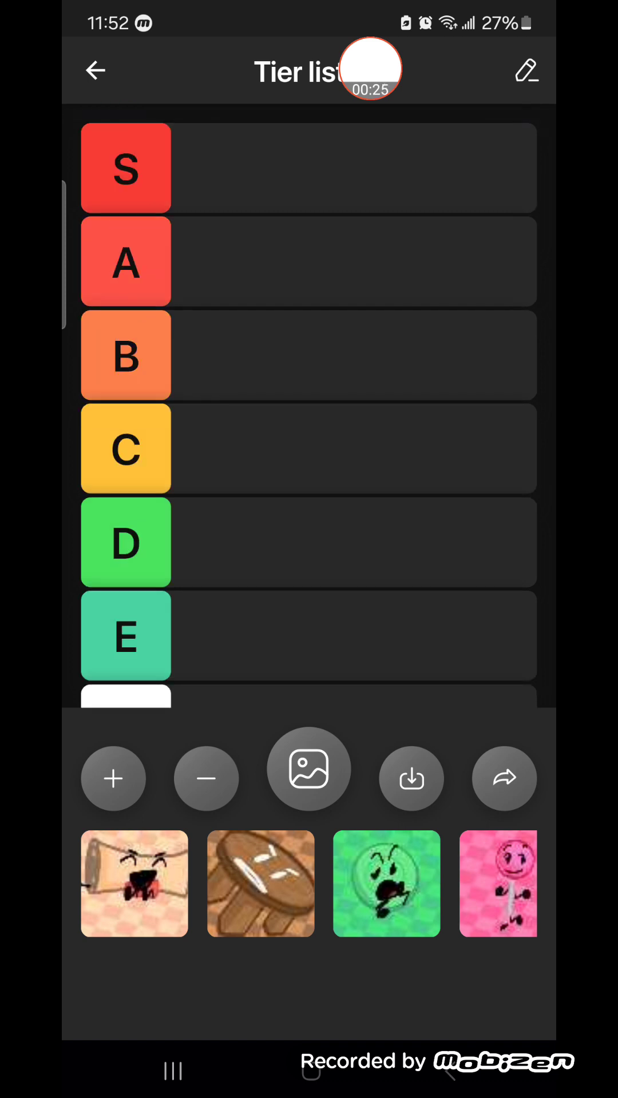
scroll(309, 386, "down", 2)
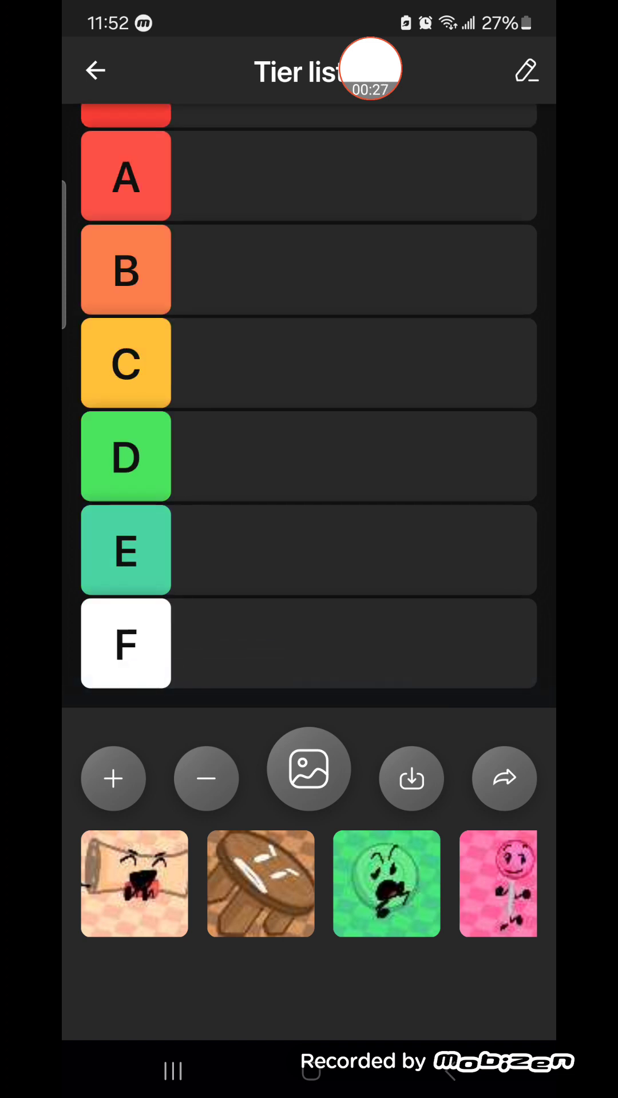
scroll(309, 386, "up", 2)
mouse_move(135, 884)
left_mouse_down()
mouse_move(154, 893)
mouse_move(285, 405)
mouse_move(258, 446)
left_mouse_up()
scroll(309, 386, "down", 1)
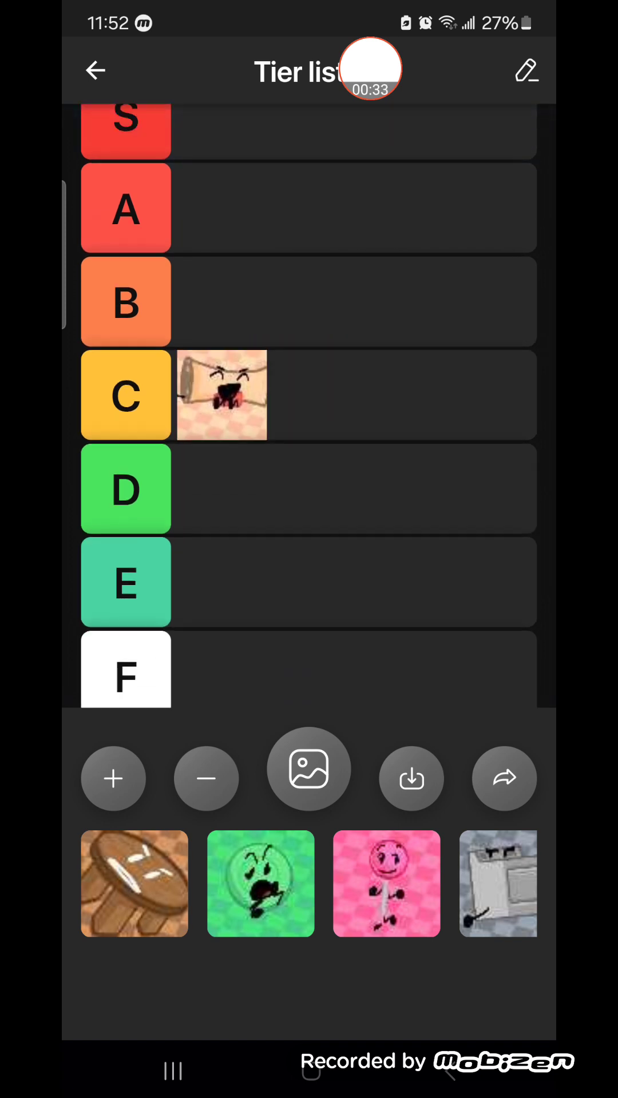
scroll(309, 386, "up", 1)
scroll(309, 387, "down", 1)
scroll(309, 386, "up", 1)
scroll(309, 386, "down", 1)
scroll(309, 386, "up", 1)
left_click_drag(222, 449, 311, 421)
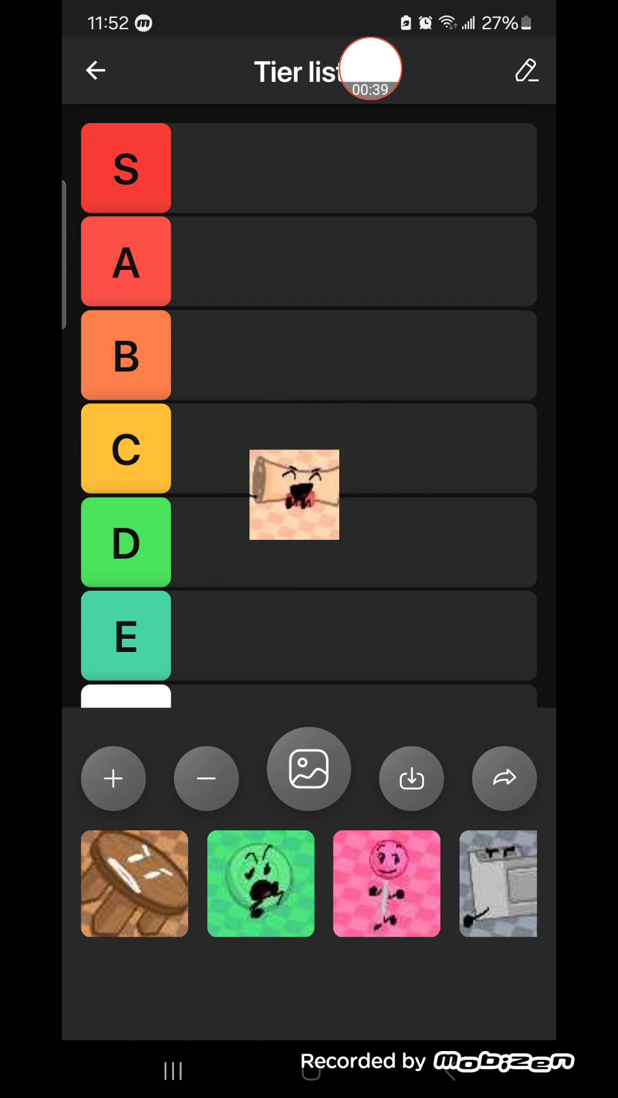
mouse_move(311, 421)
left_mouse_down()
mouse_move(409, 417)
mouse_move(302, 535)
mouse_move(259, 453)
mouse_move(223, 449)
mouse_move(191, 335)
mouse_move(222, 317)
left_mouse_up()
scroll(309, 403, "down", 1)
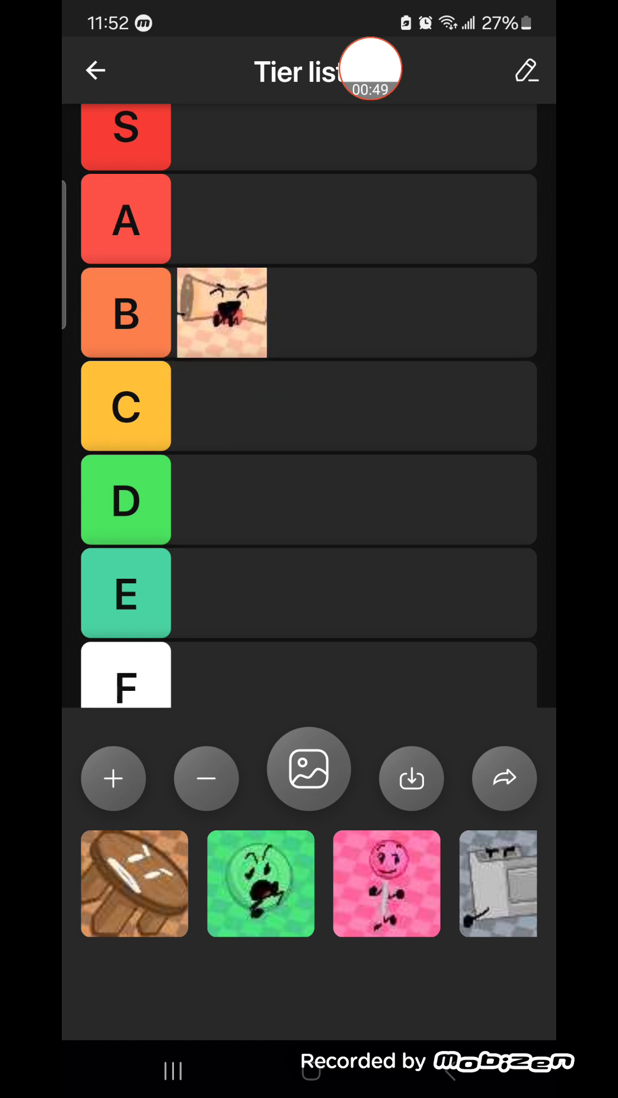
scroll(309, 403, "up", 1)
mouse_move(134, 884)
left_mouse_down()
mouse_move(273, 585)
mouse_move(346, 343)
mouse_move(331, 355)
left_mouse_up()
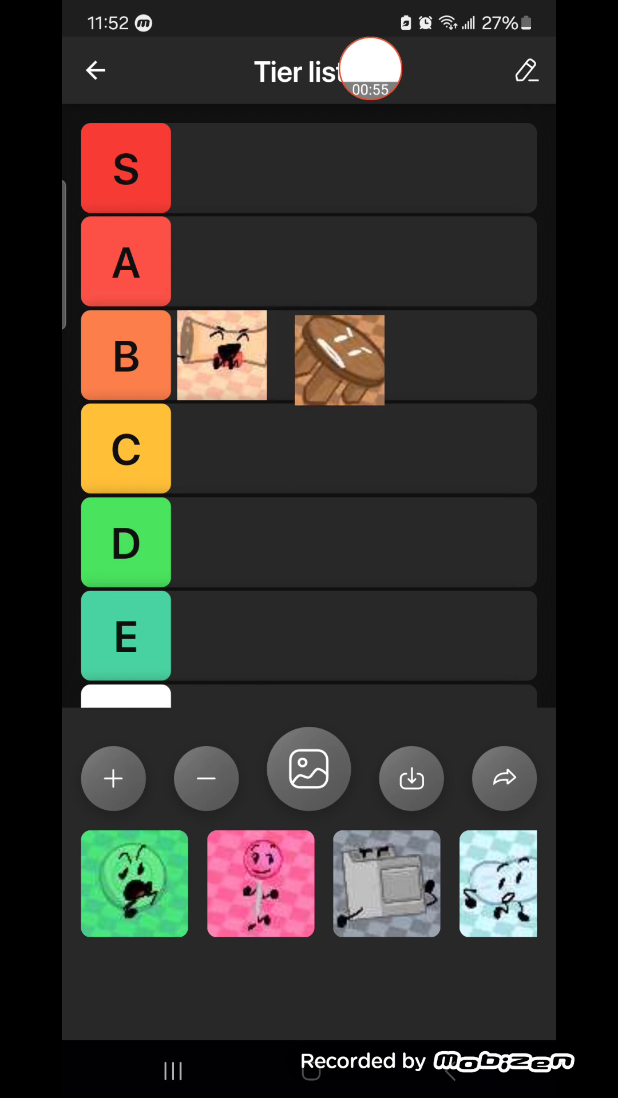
mouse_move(332, 355)
left_mouse_down()
mouse_move(343, 368)
mouse_move(431, 391)
mouse_move(378, 353)
left_mouse_up()
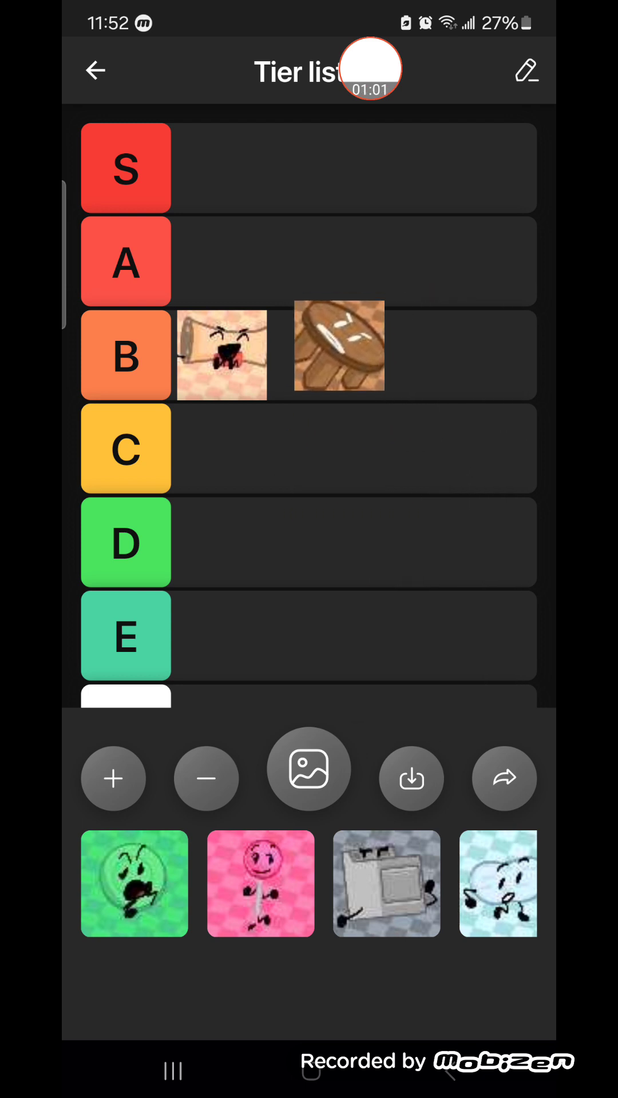
mouse_move(378, 352)
left_mouse_down()
mouse_move(217, 448)
mouse_move(286, 413)
mouse_move(311, 355)
left_mouse_up()
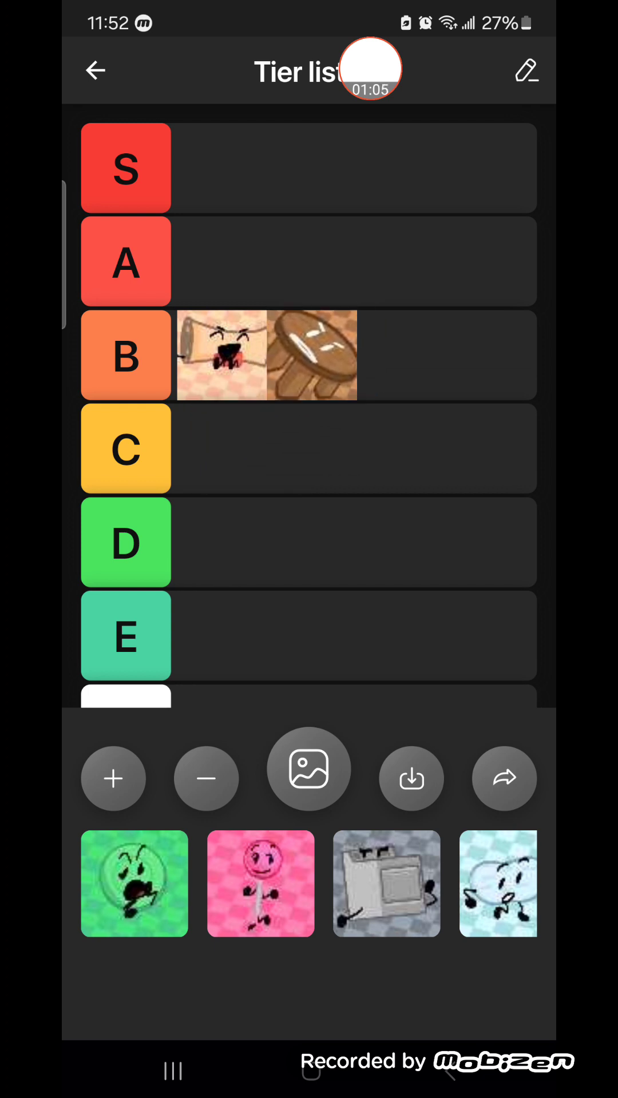
Move the green character from tier B down to tier C, and drop the pink lollipop in tier A.
left_click_drag(134, 884, 401, 355)
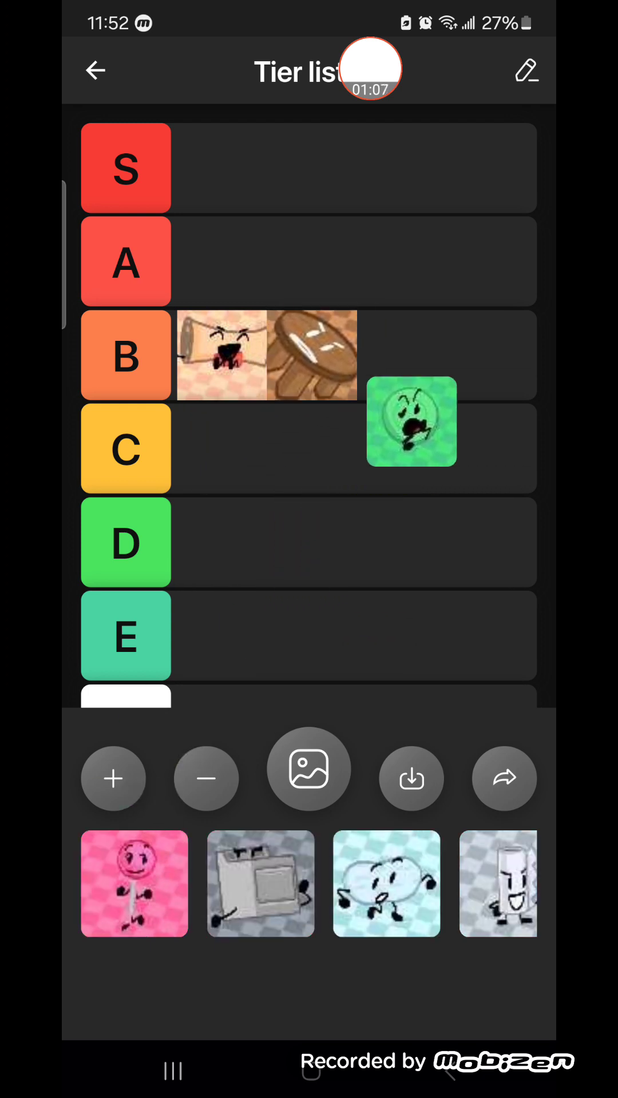
scroll(309, 430, "down", 2)
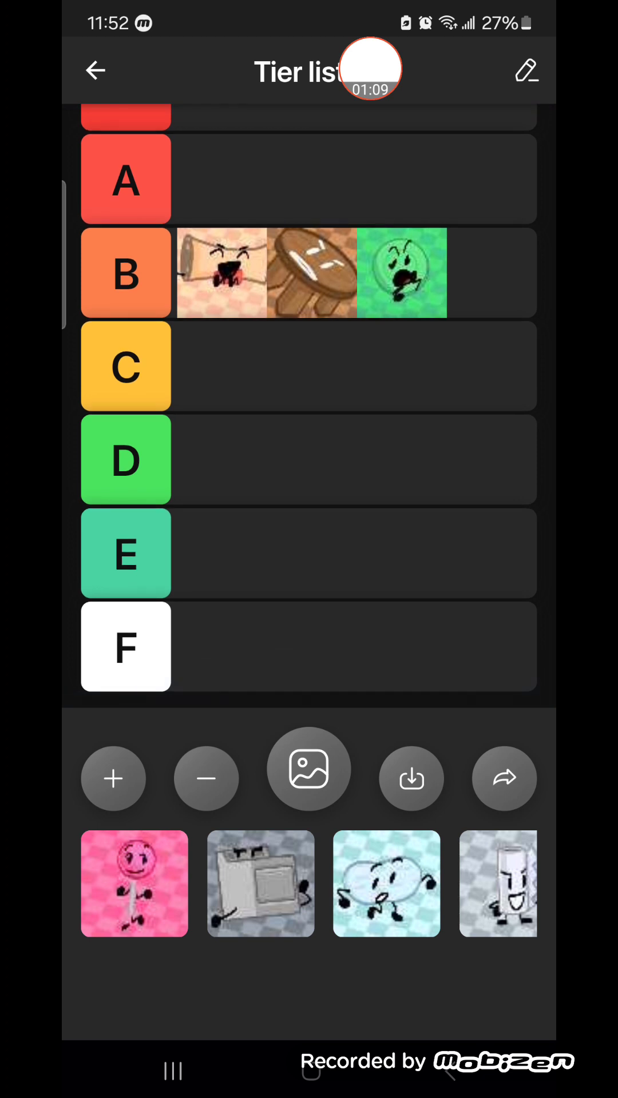
scroll(309, 429, "up", 2)
mouse_move(401, 355)
left_mouse_down()
mouse_move(432, 333)
mouse_move(408, 355)
left_mouse_up()
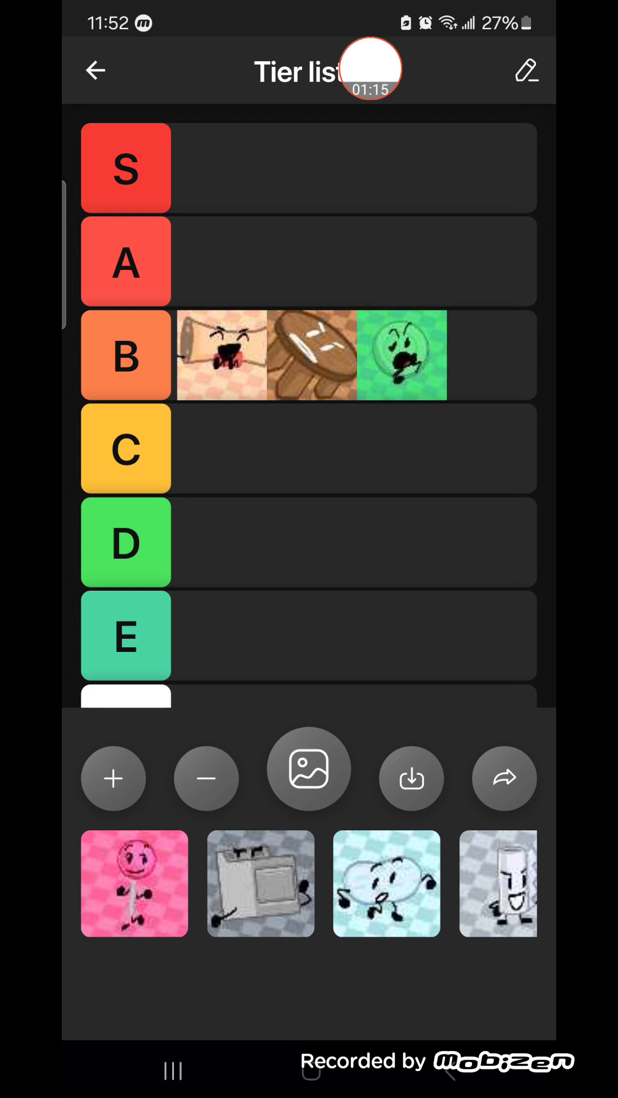
mouse_move(401, 356)
left_mouse_down()
mouse_move(384, 293)
mouse_move(410, 363)
left_mouse_up()
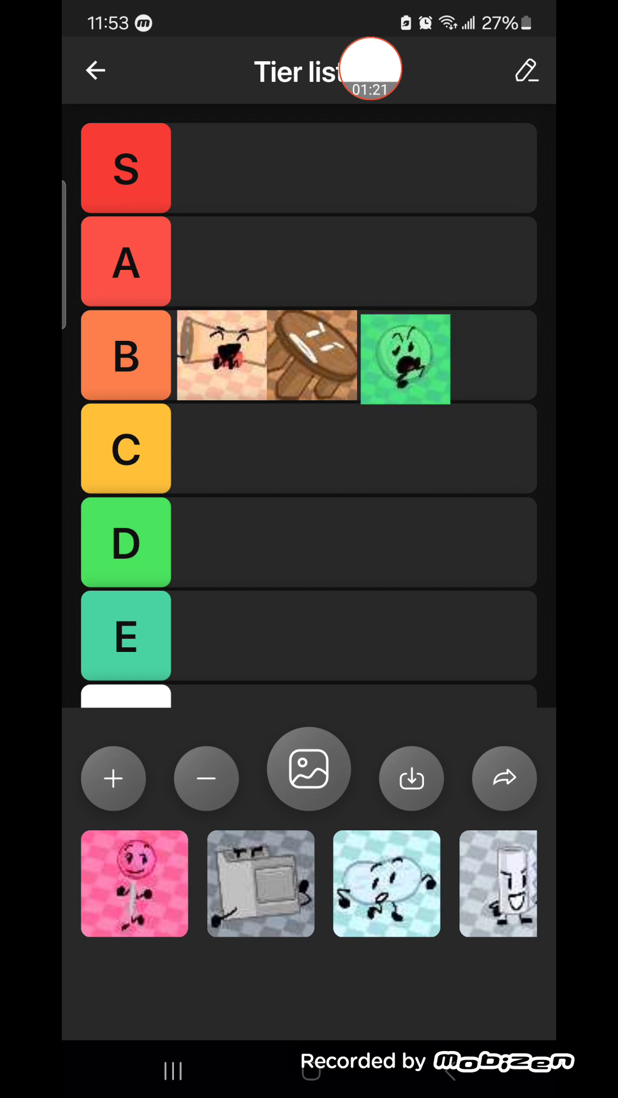
mouse_move(410, 362)
left_mouse_down()
mouse_move(409, 355)
mouse_move(203, 509)
left_mouse_up()
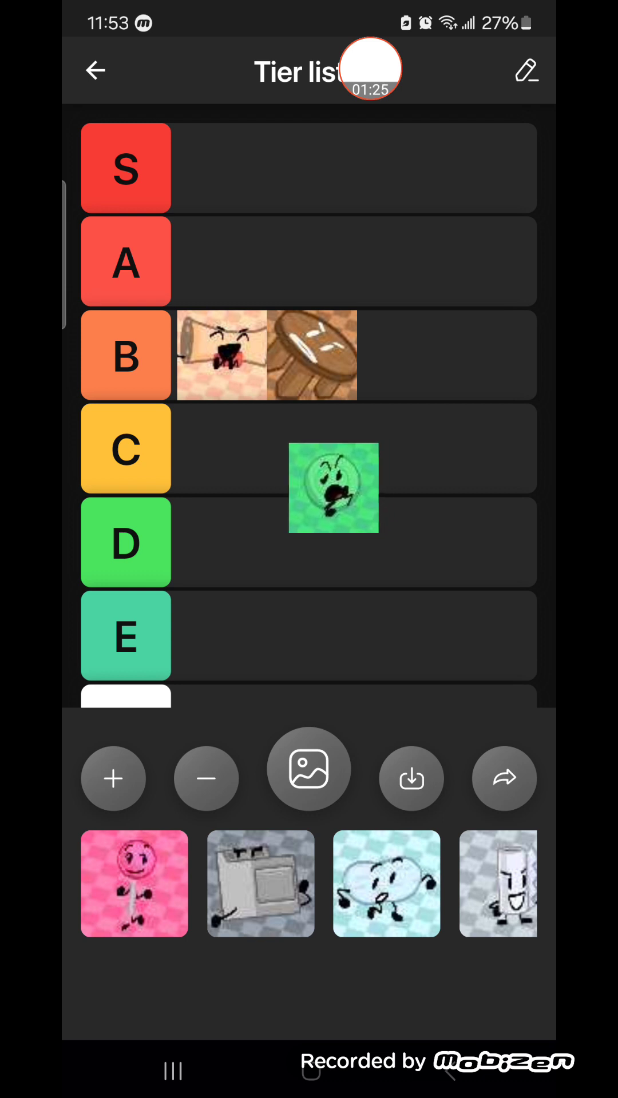
left_click_drag(203, 509, 218, 450)
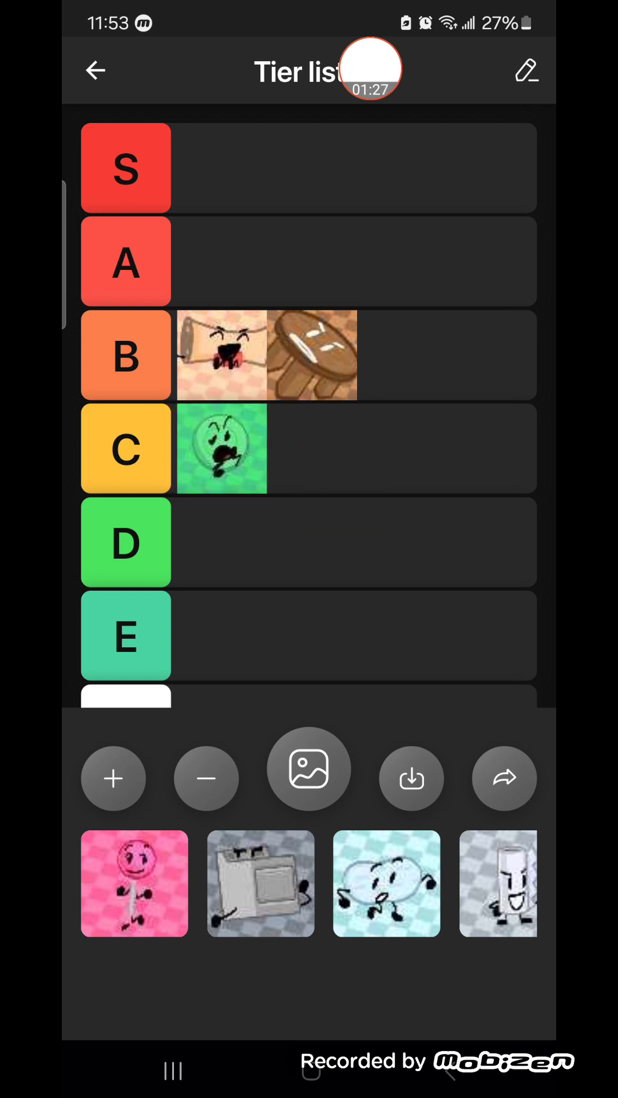
mouse_move(134, 884)
left_mouse_down()
mouse_move(310, 265)
mouse_move(401, 356)
mouse_move(292, 223)
left_mouse_up()
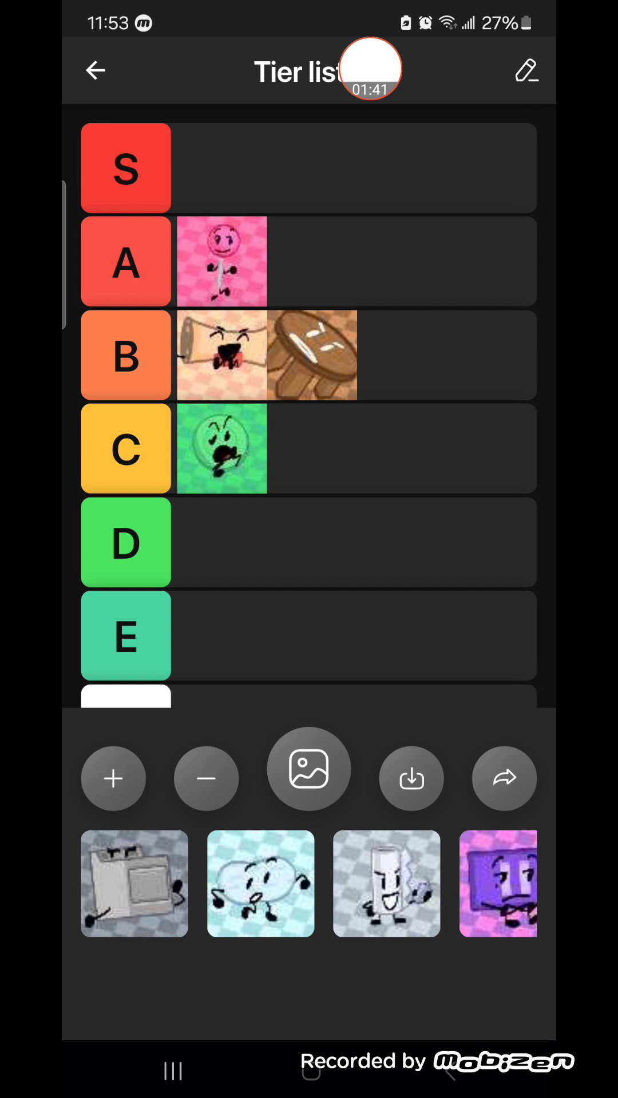
Settle the grey toaster character in tier A next to the pink lollipop, after briefly trying S.
left_click_drag(135, 884, 319, 262)
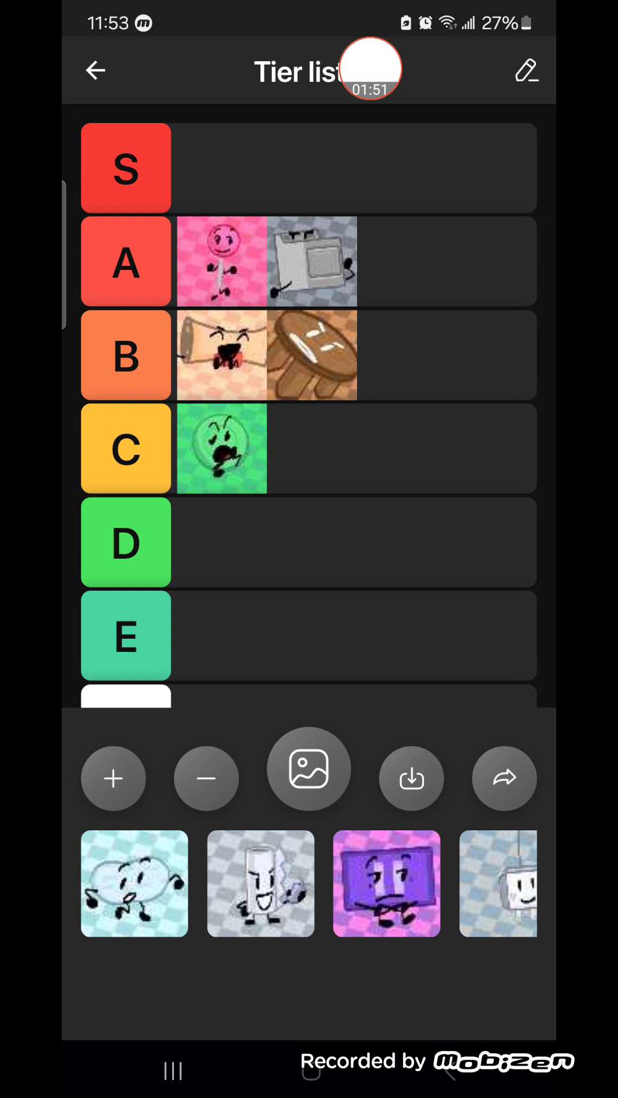
left_click_drag(314, 262, 335, 224)
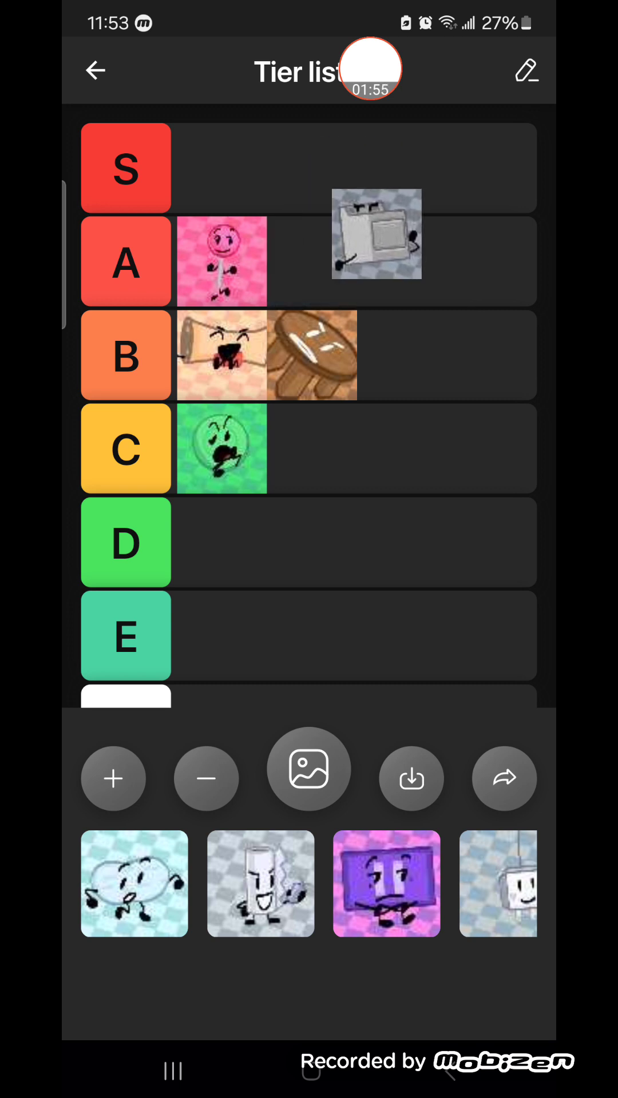
mouse_move(313, 262)
left_mouse_down()
mouse_move(383, 211)
mouse_move(312, 262)
left_mouse_up()
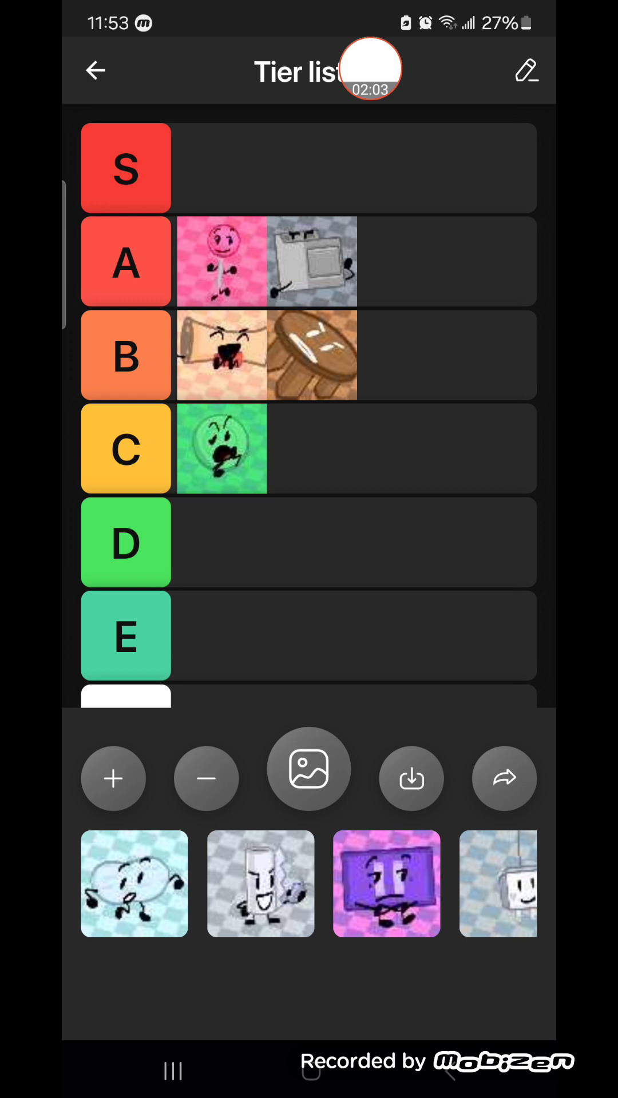
left_click_drag(314, 262, 314, 262)
Line up the light-blue cloud beside the green character in tier C, and bring the white character toward B.
mouse_move(135, 884)
left_mouse_down()
mouse_move(376, 470)
mouse_move(376, 449)
left_mouse_up()
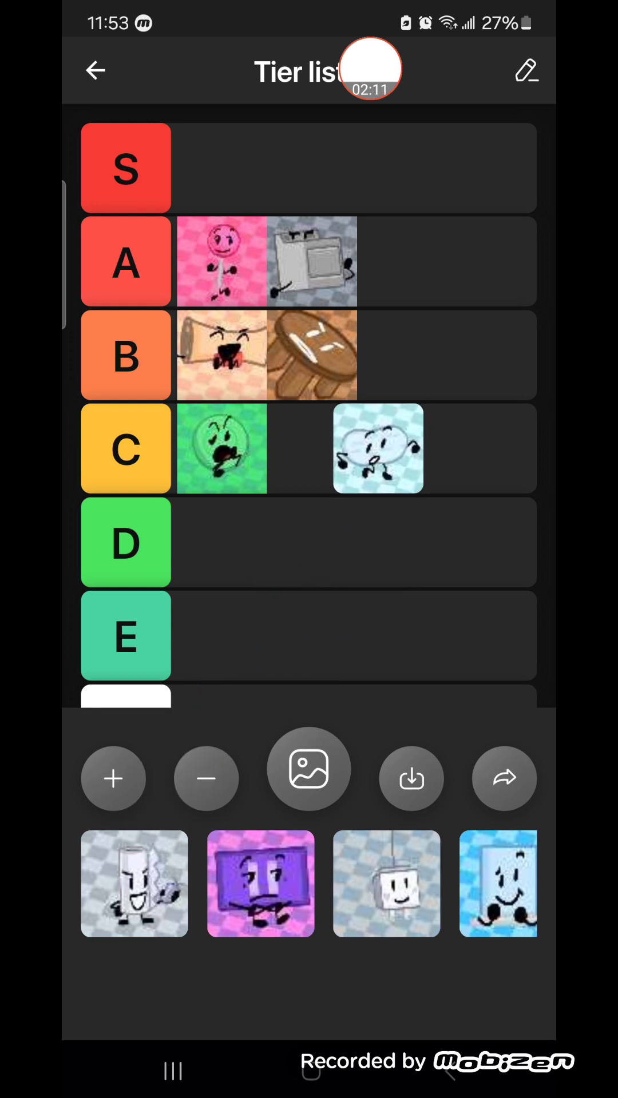
mouse_move(376, 450)
left_mouse_down()
mouse_move(388, 464)
mouse_move(428, 443)
left_mouse_up()
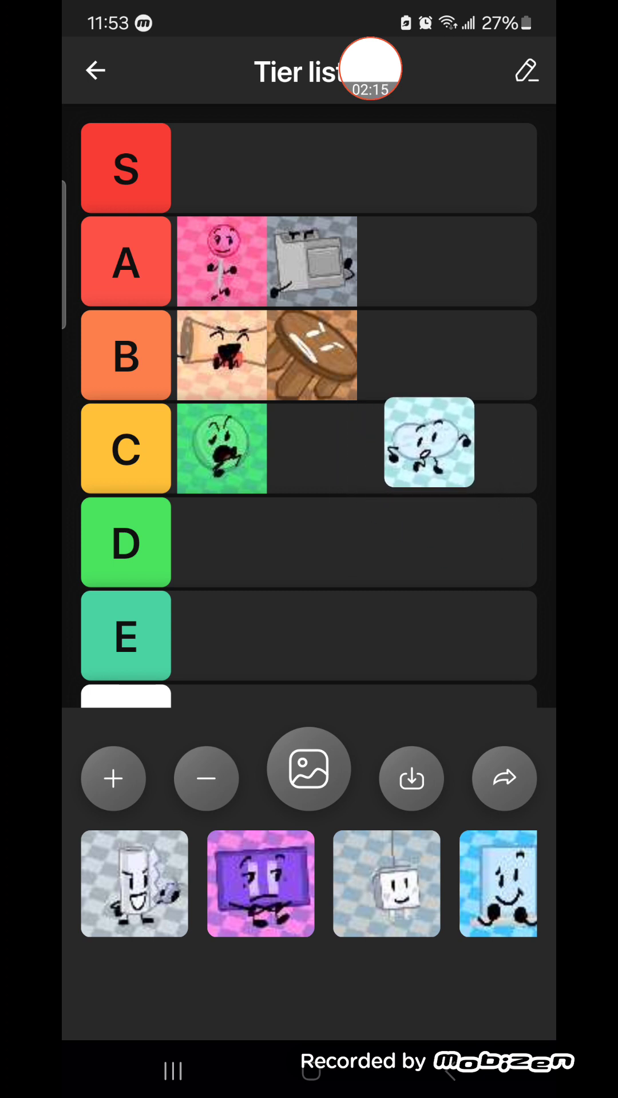
mouse_move(428, 442)
left_mouse_down()
mouse_move(422, 463)
mouse_move(409, 431)
mouse_move(307, 461)
left_mouse_up()
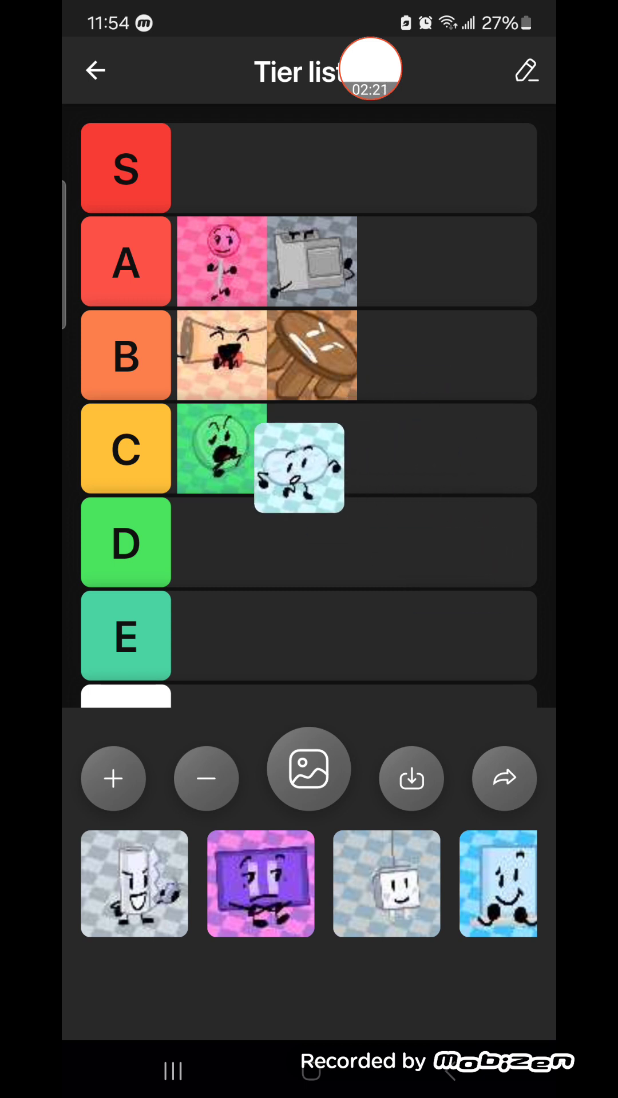
left_click_drag(306, 461, 318, 450)
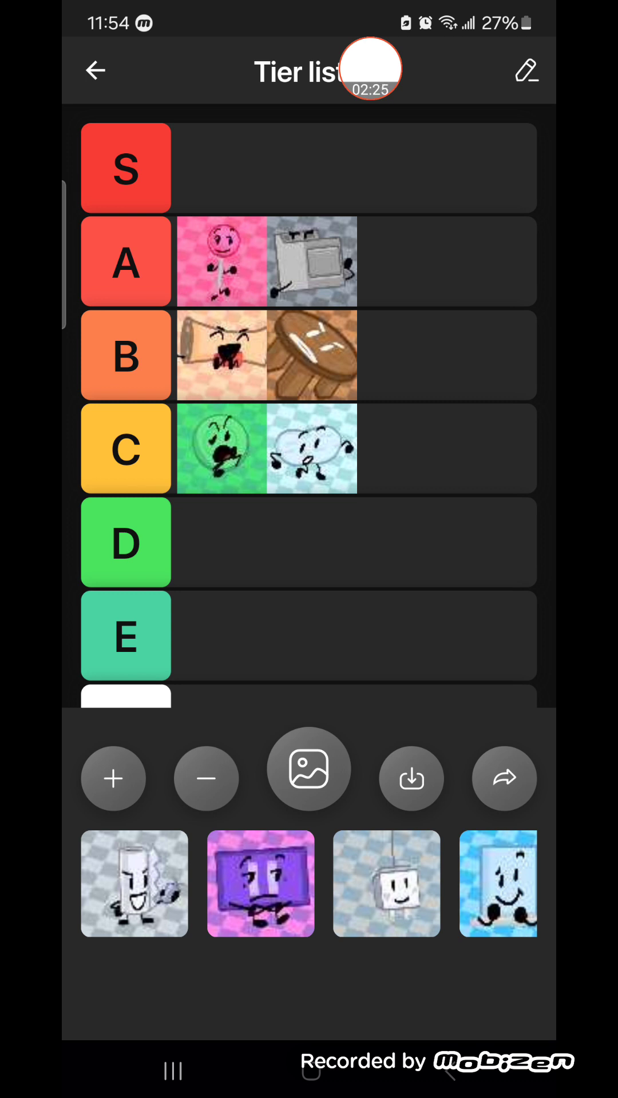
mouse_move(135, 884)
left_mouse_down()
mouse_move(459, 235)
mouse_move(408, 326)
mouse_move(401, 355)
left_mouse_up()
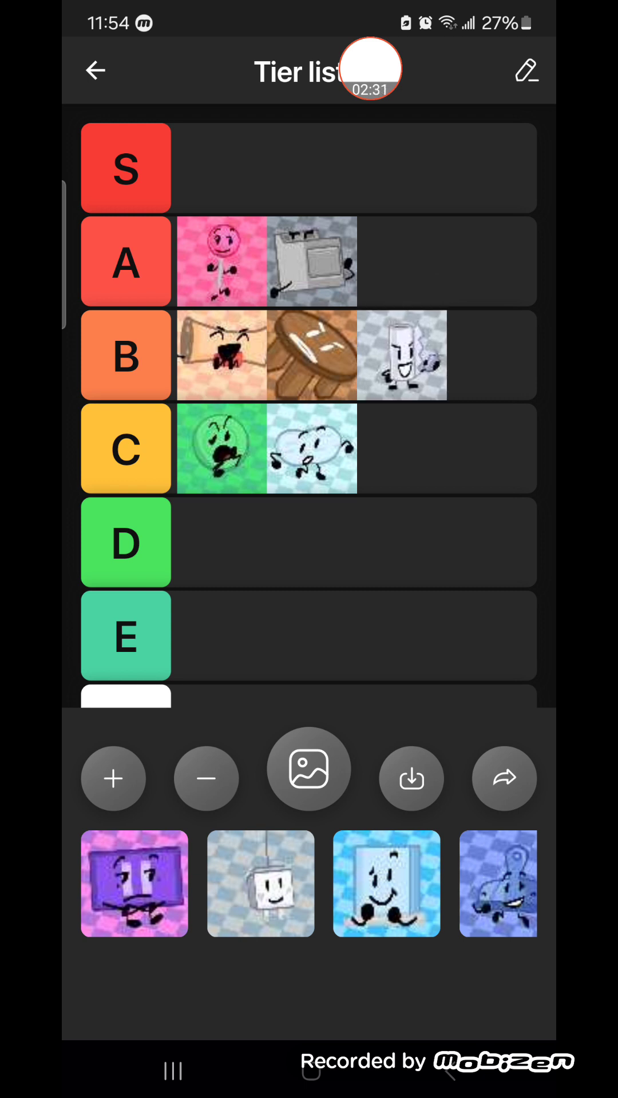
Rank the white character in tier A, the purple character in S and the grey cube in C.
mouse_move(401, 355)
left_mouse_down()
mouse_move(421, 343)
mouse_move(402, 262)
left_mouse_up()
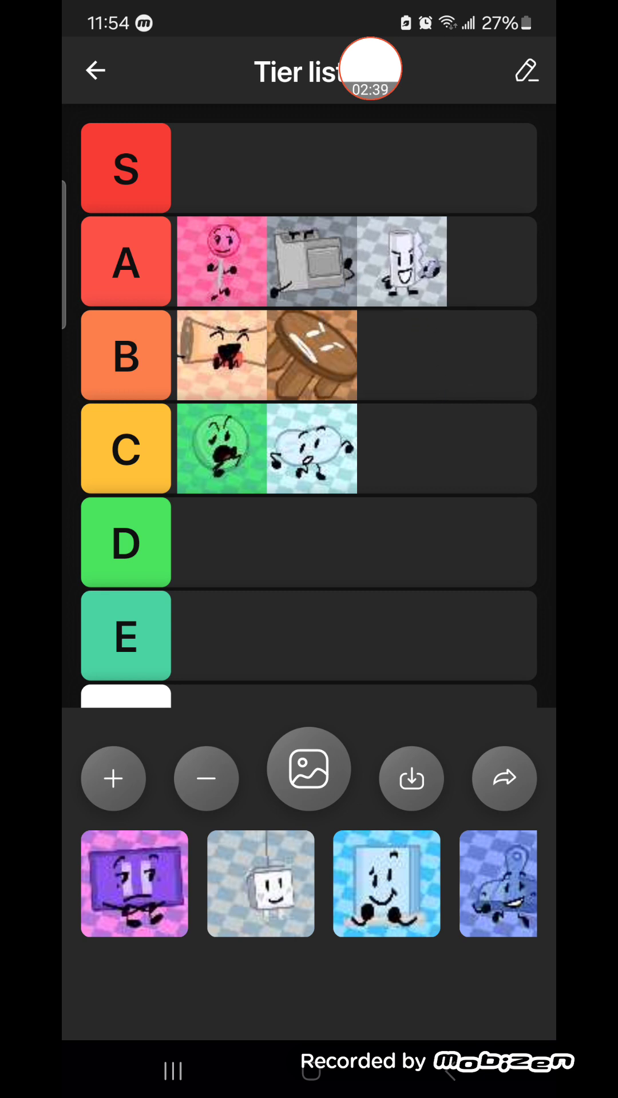
left_click_drag(135, 884, 326, 167)
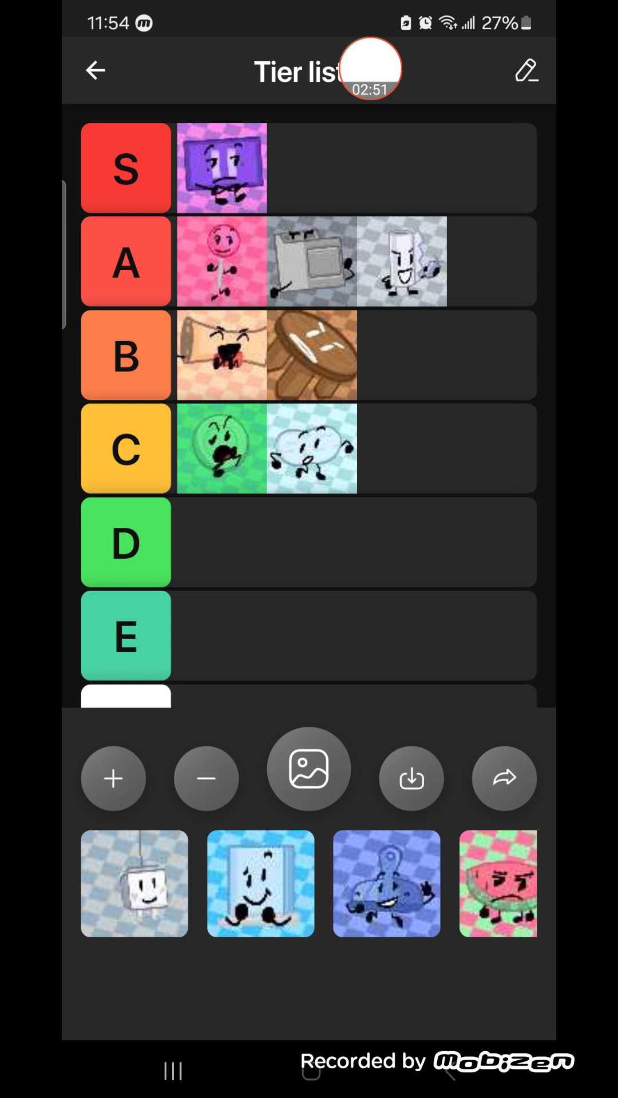
mouse_move(135, 883)
left_mouse_down()
mouse_move(422, 464)
mouse_move(402, 449)
left_mouse_up()
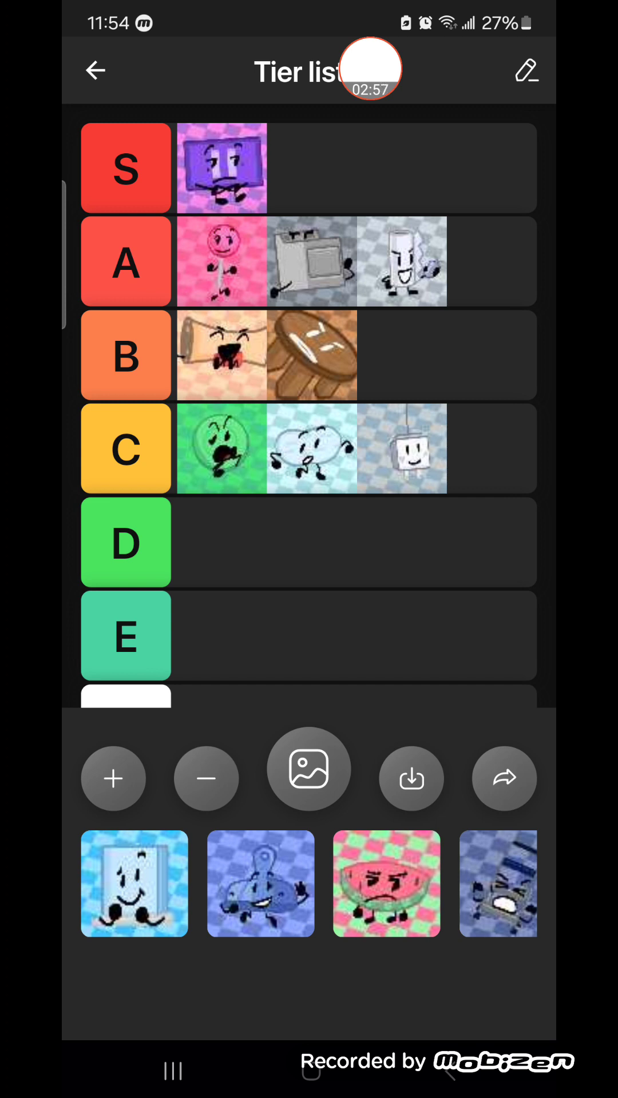
mouse_move(402, 449)
left_mouse_down()
mouse_move(410, 433)
mouse_move(403, 448)
left_mouse_up()
Place the light-blue book character in tier B and adjust the cup's spot in tier A.
left_click_drag(135, 884, 129, 892)
mouse_move(135, 883)
left_mouse_down()
mouse_move(449, 284)
mouse_move(402, 356)
left_mouse_up()
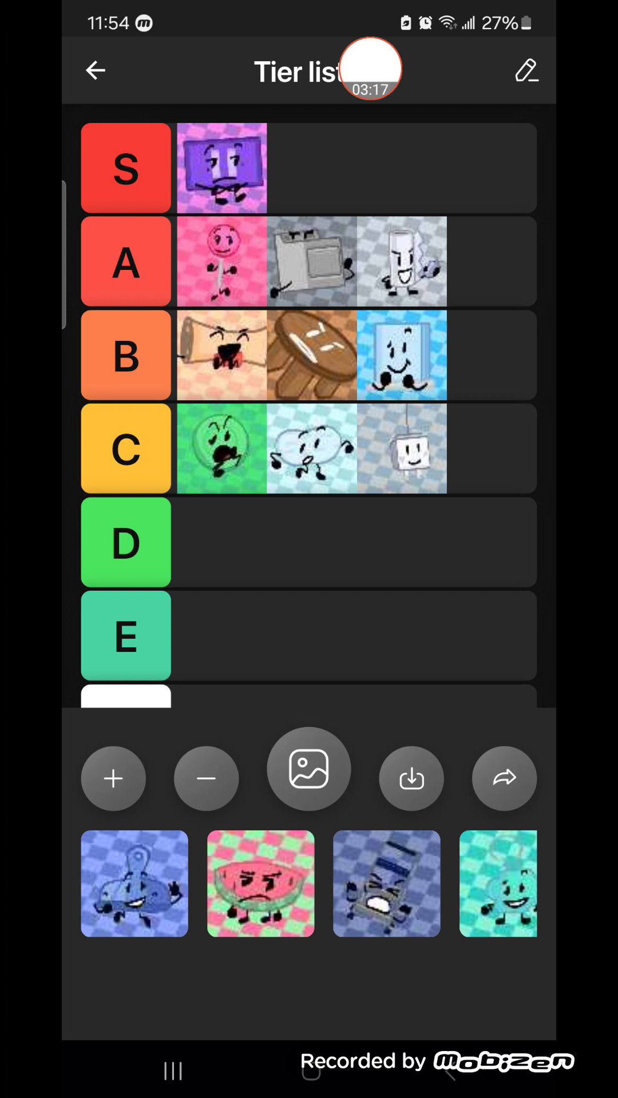
left_click_drag(402, 262, 423, 249)
mouse_move(429, 884)
left_mouse_down()
mouse_move(216, 885)
mouse_move(369, 884)
left_mouse_up()
Set the blue teardrop at B's end, the watermelon in a lower tier, and the green circle at C's end.
left_click_drag(135, 885, 482, 353)
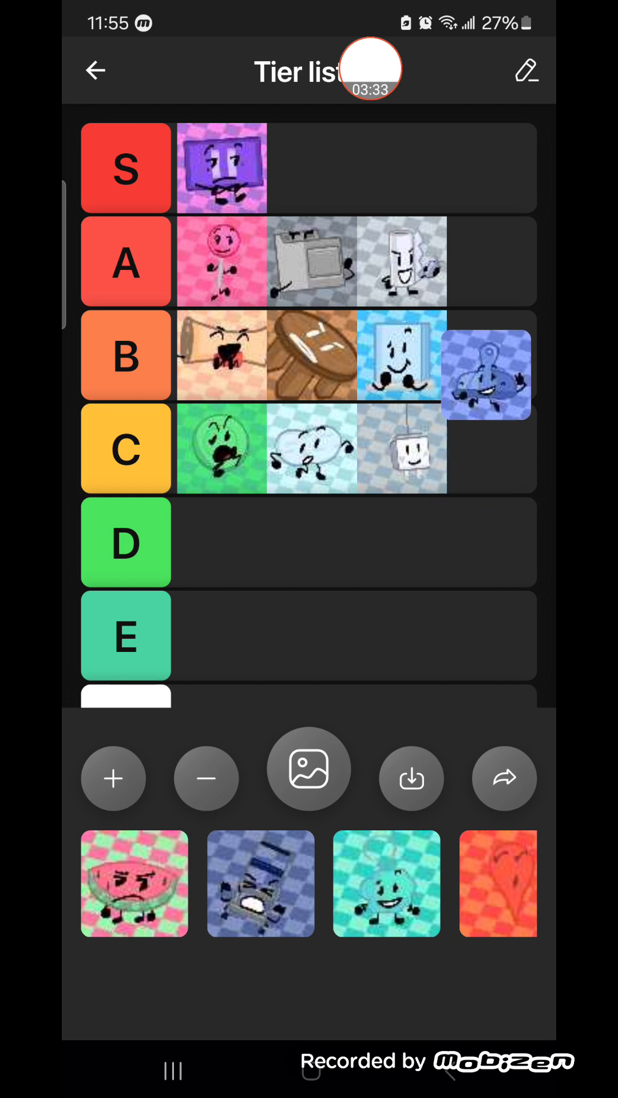
mouse_move(482, 353)
left_mouse_down()
mouse_move(135, 884)
mouse_move(515, 335)
mouse_move(135, 884)
mouse_move(492, 356)
left_mouse_up()
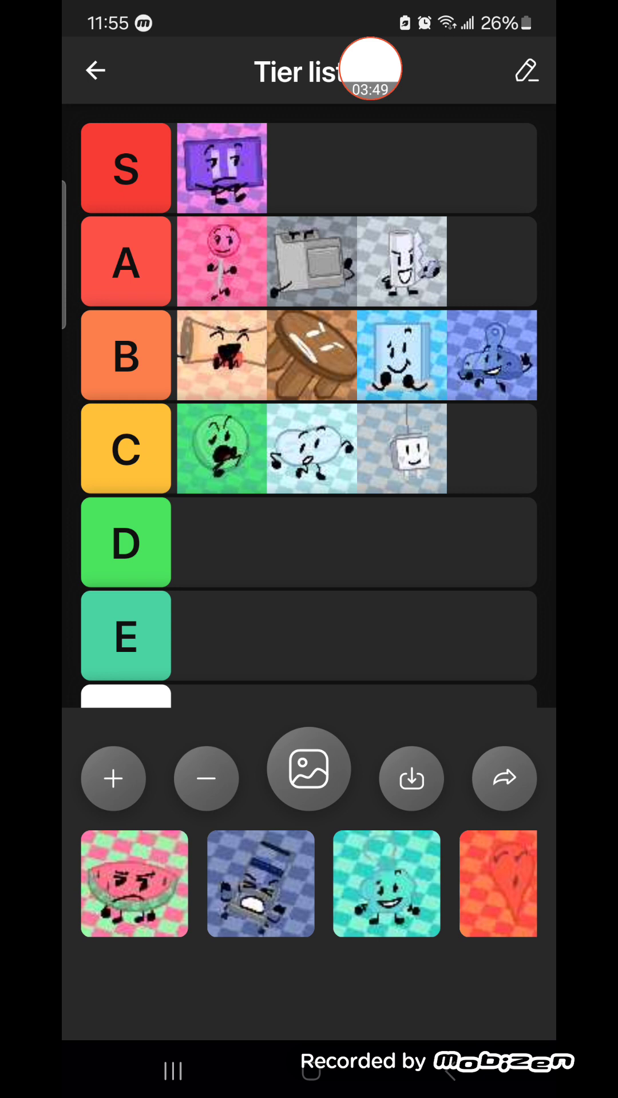
left_click_drag(135, 883, 387, 550)
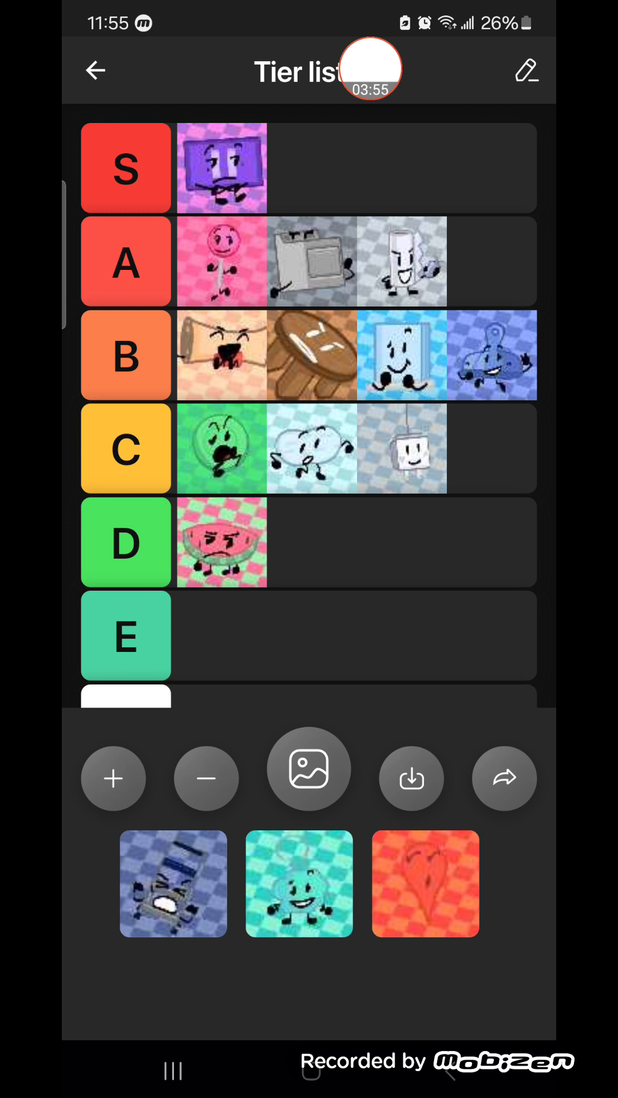
left_click_drag(221, 449, 376, 445)
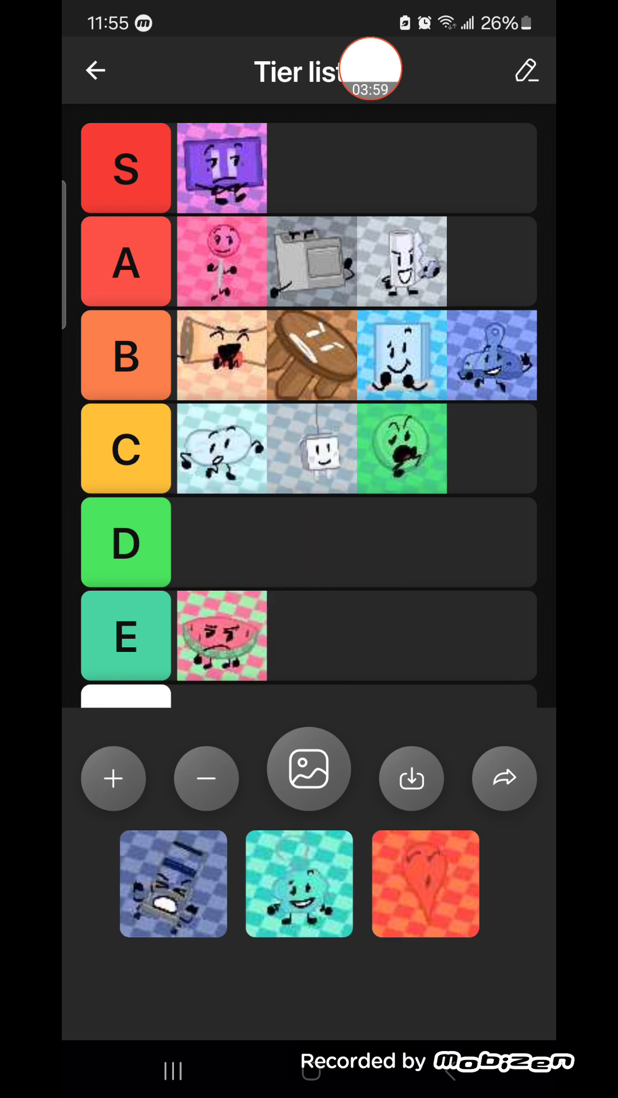
left_click_drag(221, 636, 222, 636)
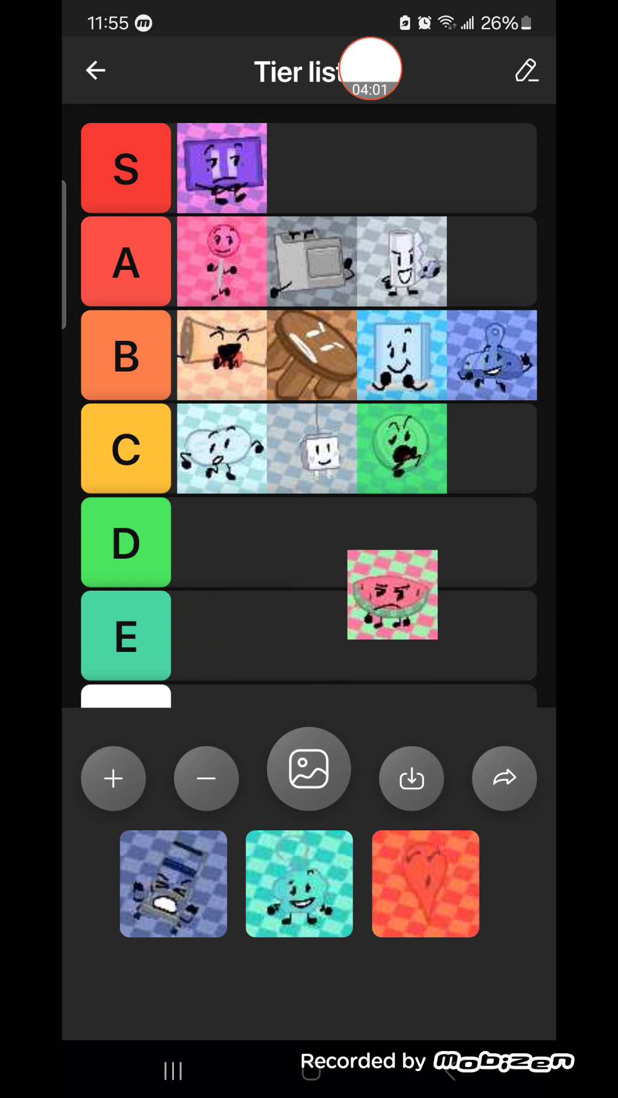
scroll(309, 404, "down", 1)
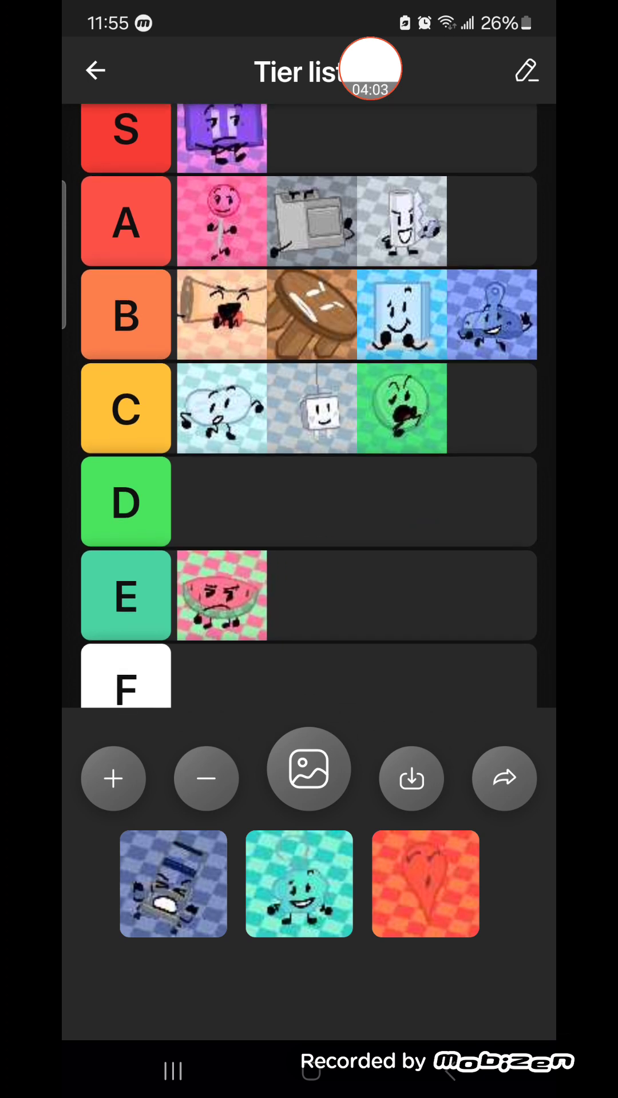
mouse_move(222, 594)
left_mouse_down()
mouse_move(326, 558)
mouse_move(328, 740)
mouse_move(404, 810)
left_mouse_up()
Move the watermelon from tier E up to B, then add the robot character to B.
mouse_move(359, 605)
left_mouse_down()
mouse_move(221, 595)
mouse_move(470, 854)
mouse_move(483, 883)
mouse_move(258, 601)
left_mouse_up()
mouse_move(222, 595)
left_mouse_down()
mouse_move(468, 602)
mouse_move(494, 492)
mouse_move(495, 287)
left_mouse_up()
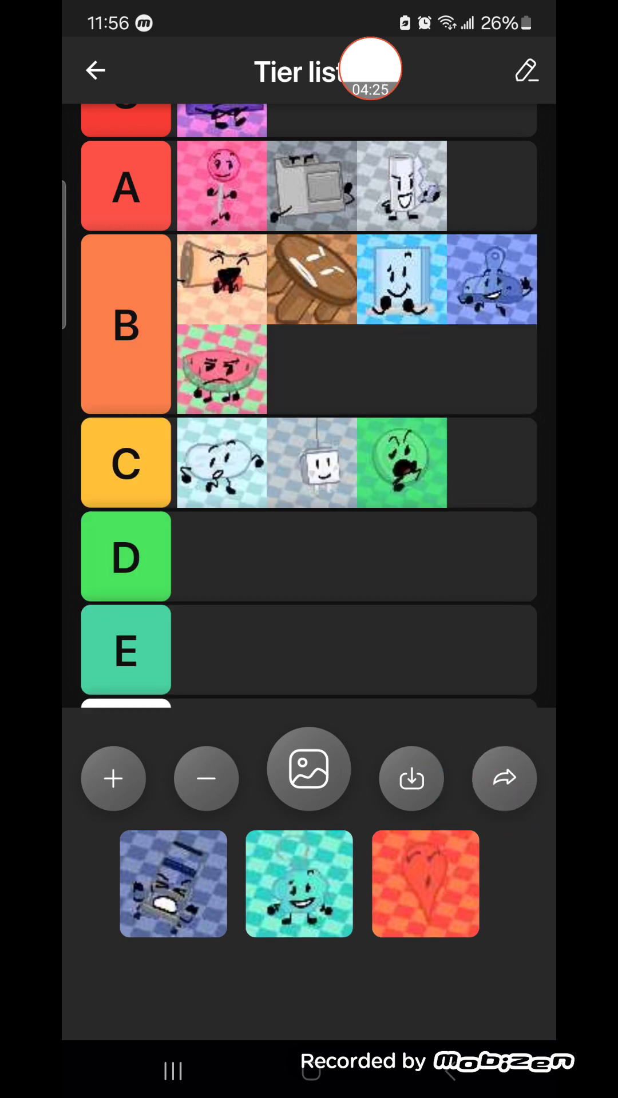
mouse_move(173, 885)
left_mouse_down()
mouse_move(467, 489)
mouse_move(491, 464)
left_mouse_up()
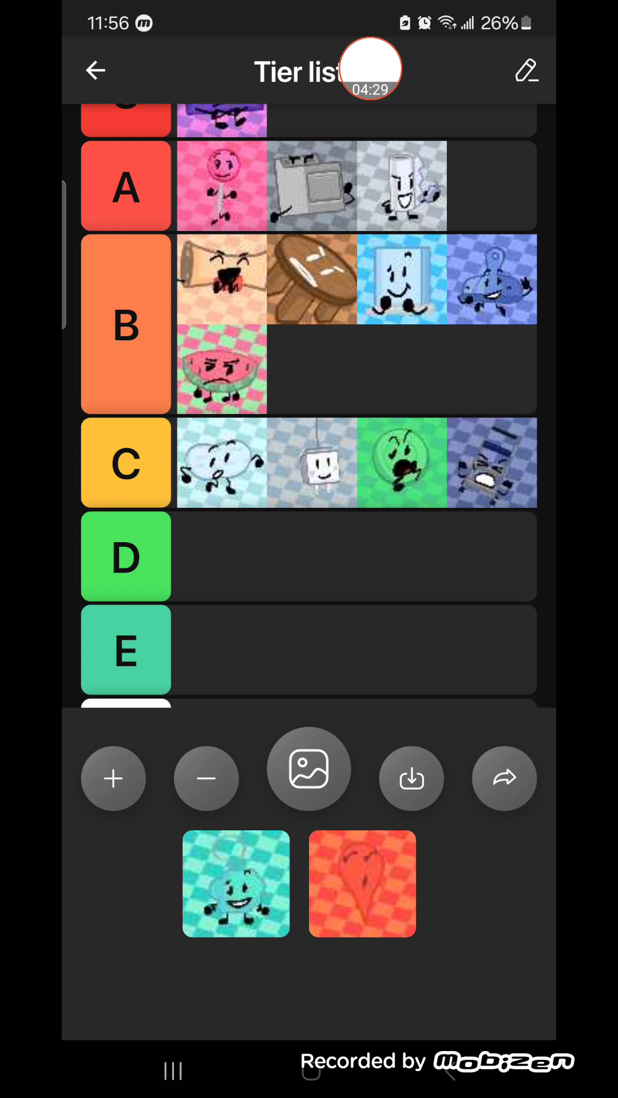
left_click_drag(492, 463, 307, 367)
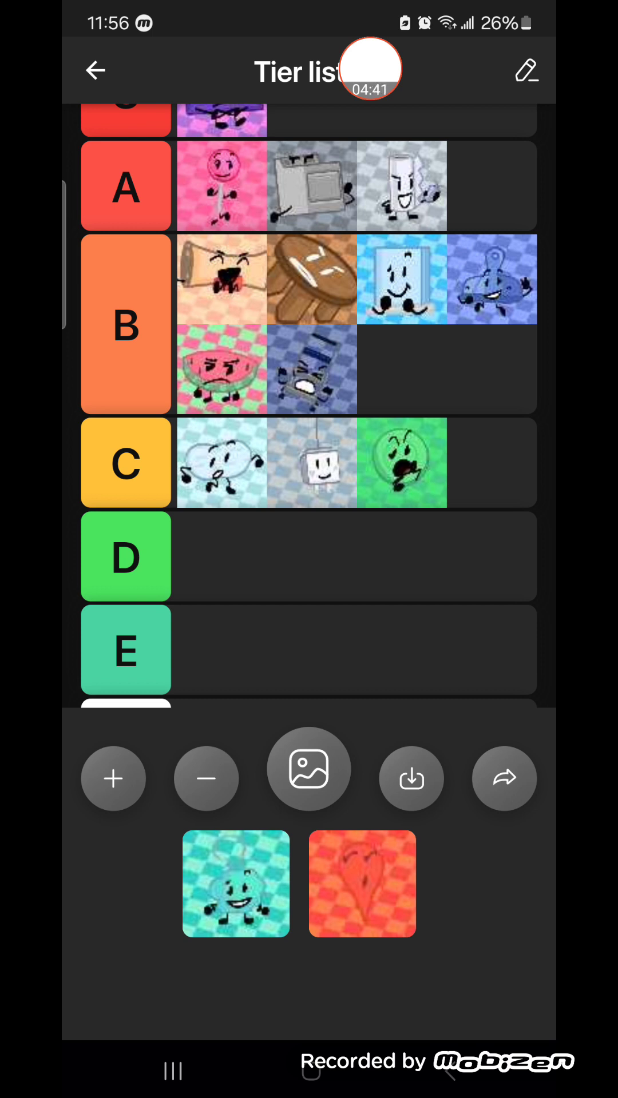
Place the red heart at the start of tier D and position the teal character in the tiers.
mouse_move(362, 884)
left_mouse_down()
mouse_move(389, 577)
mouse_move(296, 551)
mouse_move(308, 551)
left_mouse_up()
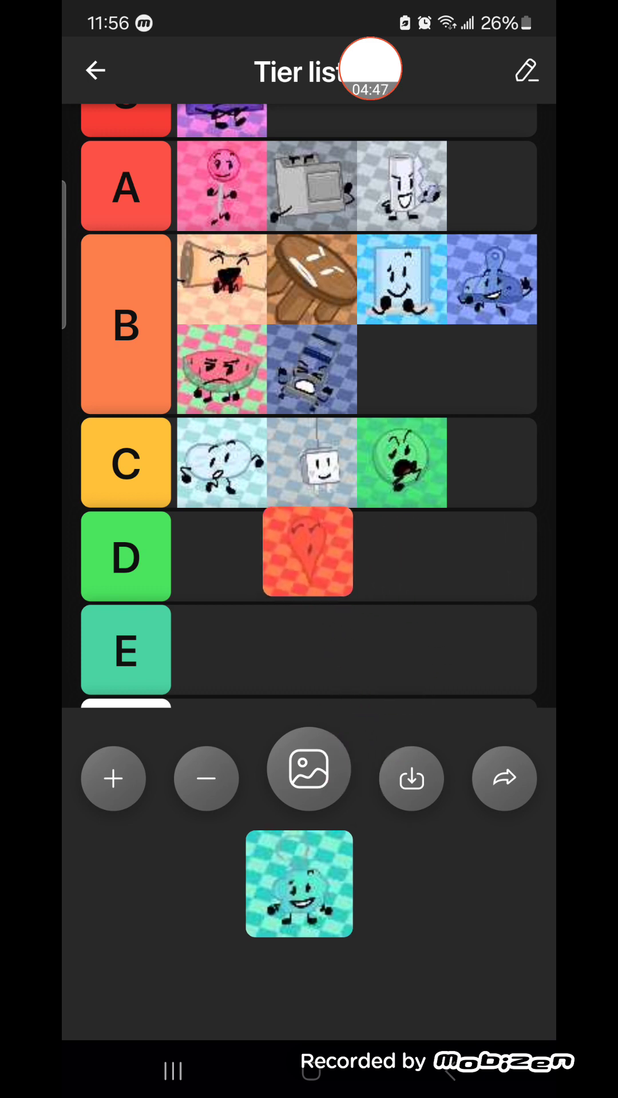
mouse_move(308, 551)
left_mouse_down()
mouse_move(342, 563)
mouse_move(217, 552)
mouse_move(238, 553)
mouse_move(222, 556)
left_mouse_up()
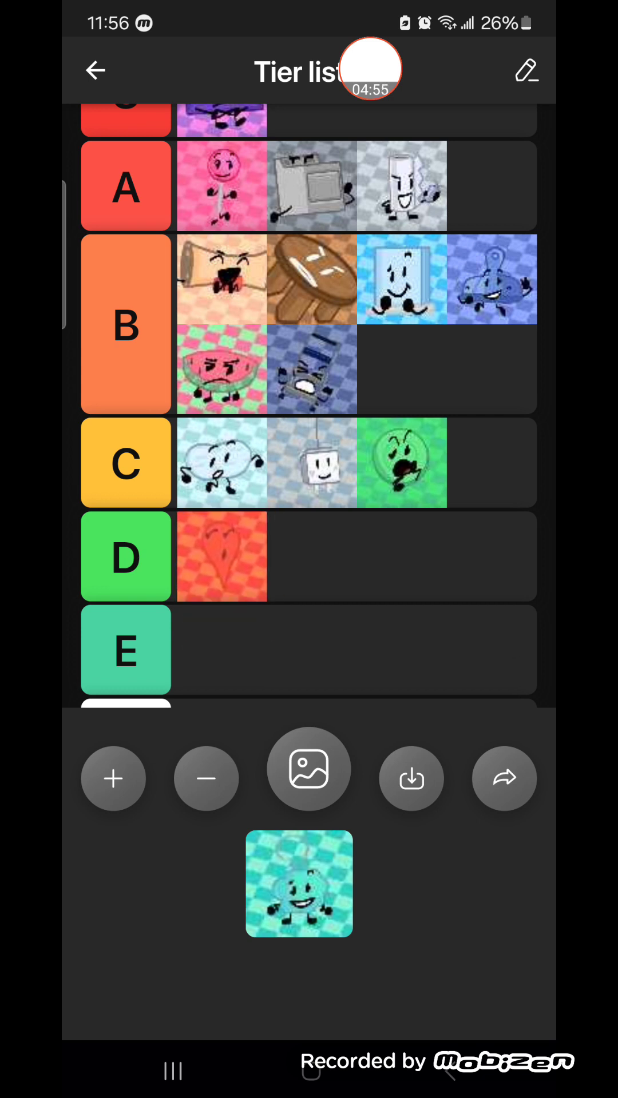
left_click_drag(299, 884, 221, 648)
scroll(310, 429, "down", 2)
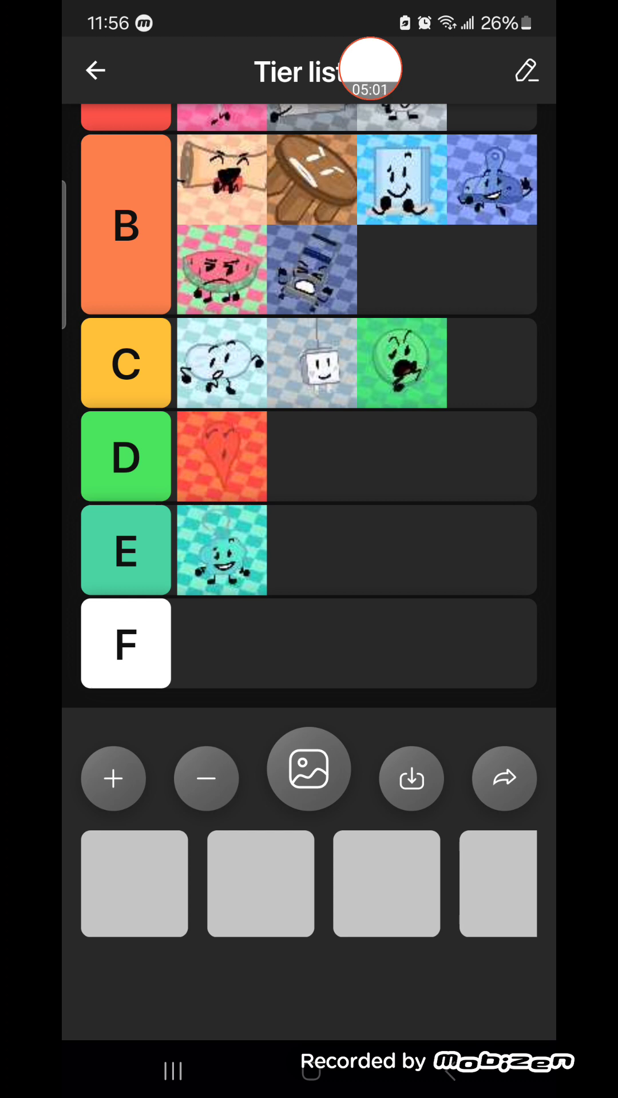
mouse_move(222, 550)
left_mouse_down()
mouse_move(509, 377)
mouse_move(222, 549)
left_mouse_up()
Move the blue teardrop to the end of tier B so the watermelon joins the top row.
left_click_drag(221, 550, 257, 584)
left_click_drag(222, 551, 320, 554)
mouse_move(222, 551)
left_mouse_down()
mouse_move(360, 551)
mouse_move(222, 550)
left_mouse_up()
scroll(310, 386, "up", 1)
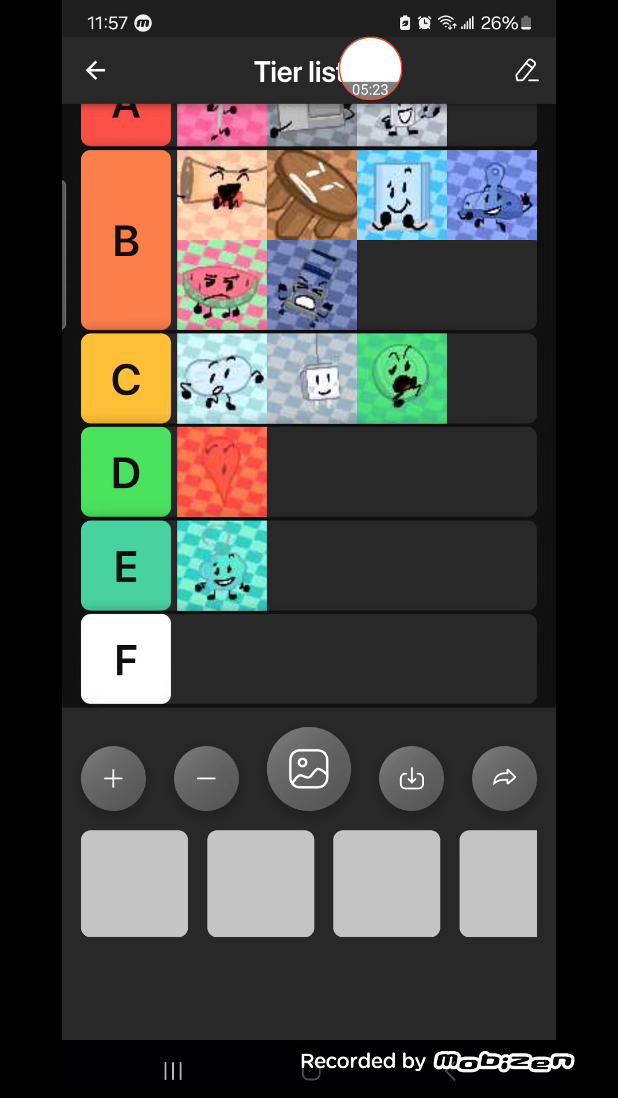
scroll(309, 386, "up", 3)
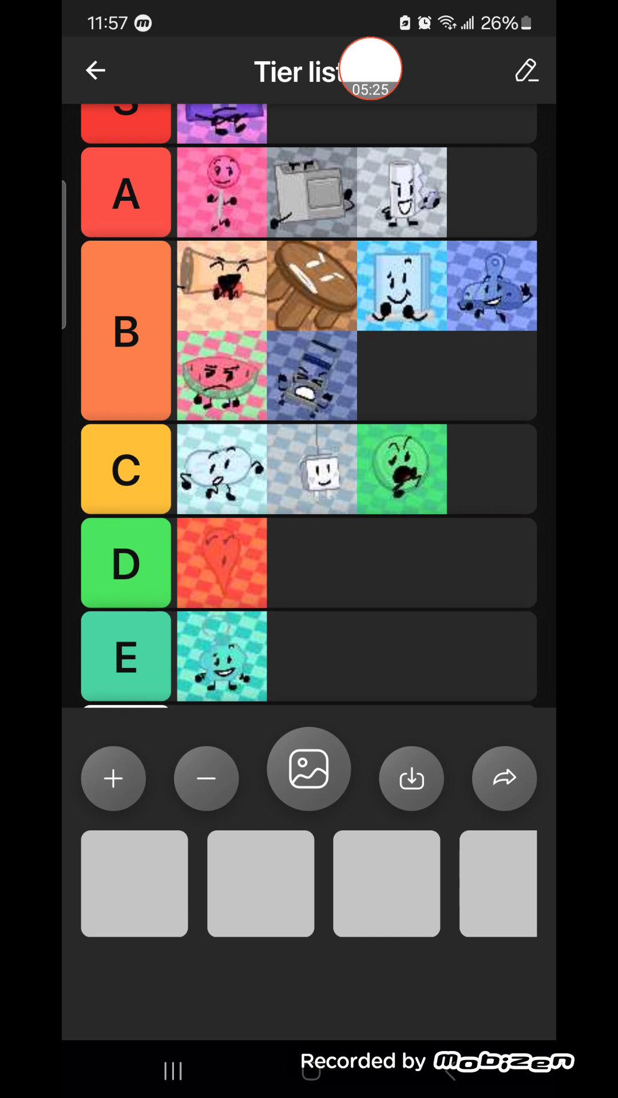
left_click_drag(492, 286, 403, 375)
mouse_move(312, 376)
left_mouse_down()
mouse_move(525, 238)
mouse_move(223, 375)
left_mouse_up()
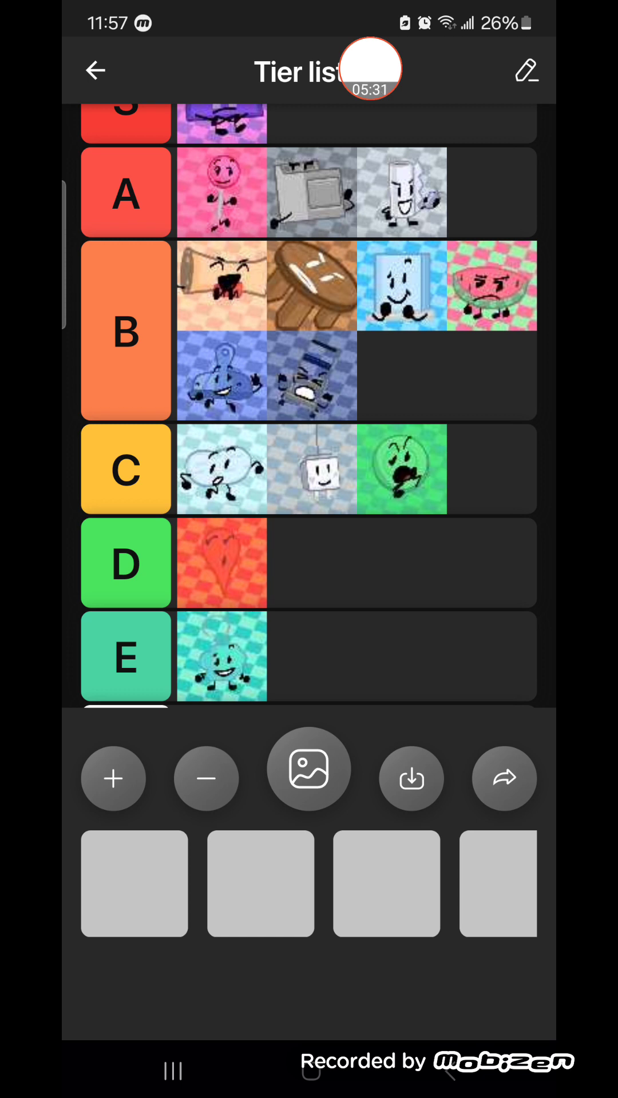
mouse_move(401, 469)
left_mouse_down()
mouse_move(401, 375)
mouse_move(402, 469)
left_mouse_up()
scroll(309, 404, "down", 2)
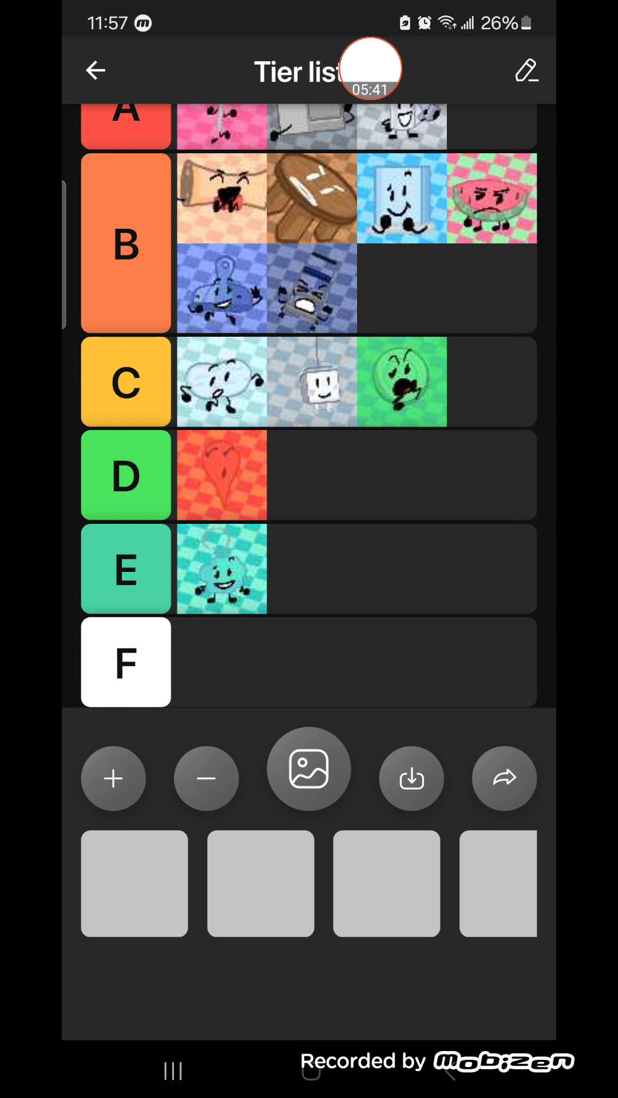
scroll(309, 429, "up", 2)
scroll(309, 429, "up", 2)
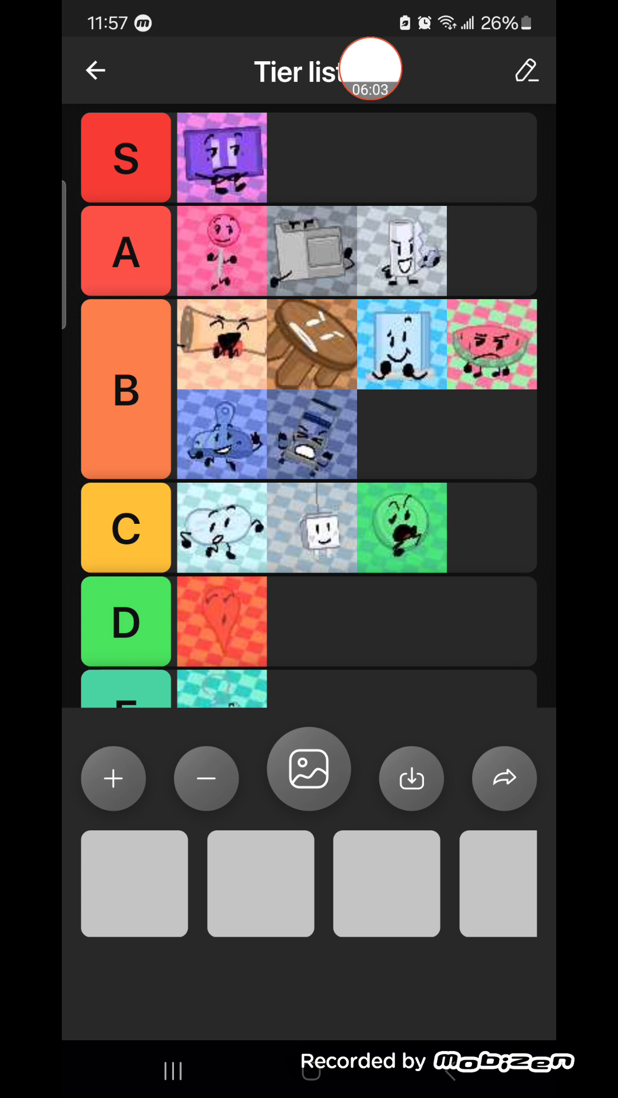
scroll(310, 413, "down", 5)
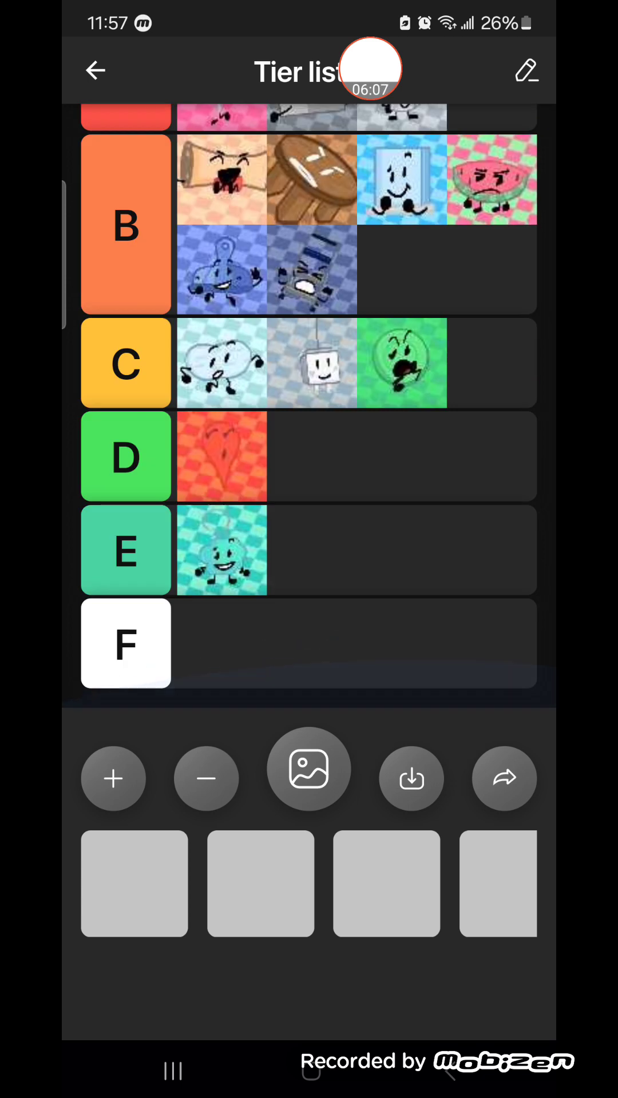
scroll(310, 412, "down", 2)
scroll(310, 412, "up", 3)
scroll(310, 411, "down", 3)
left_click(372, 69)
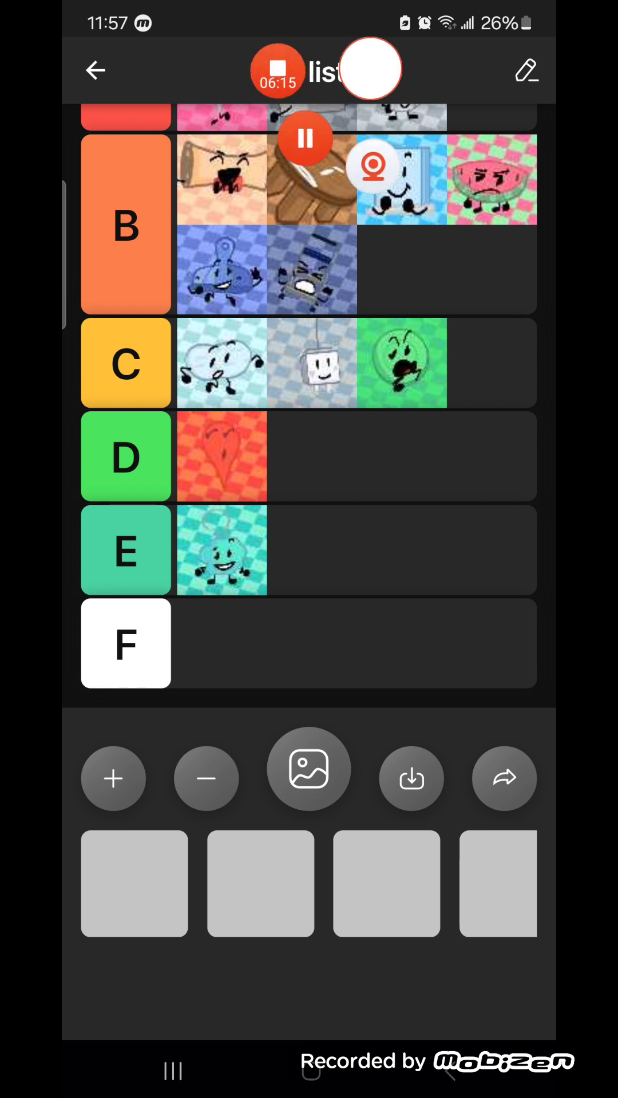